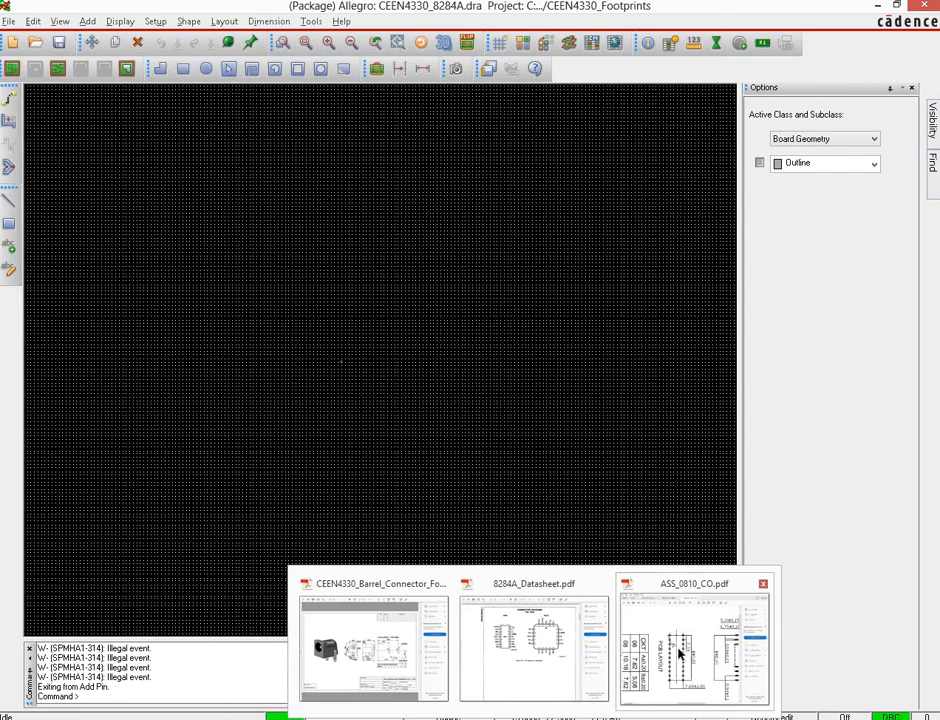
# Open ASS_0810_CO.pdf with Notepad beside it and correct the notes' y-coordinate calculation to 20.32 / 2 = 10.16
pyautogui.click(678, 652)
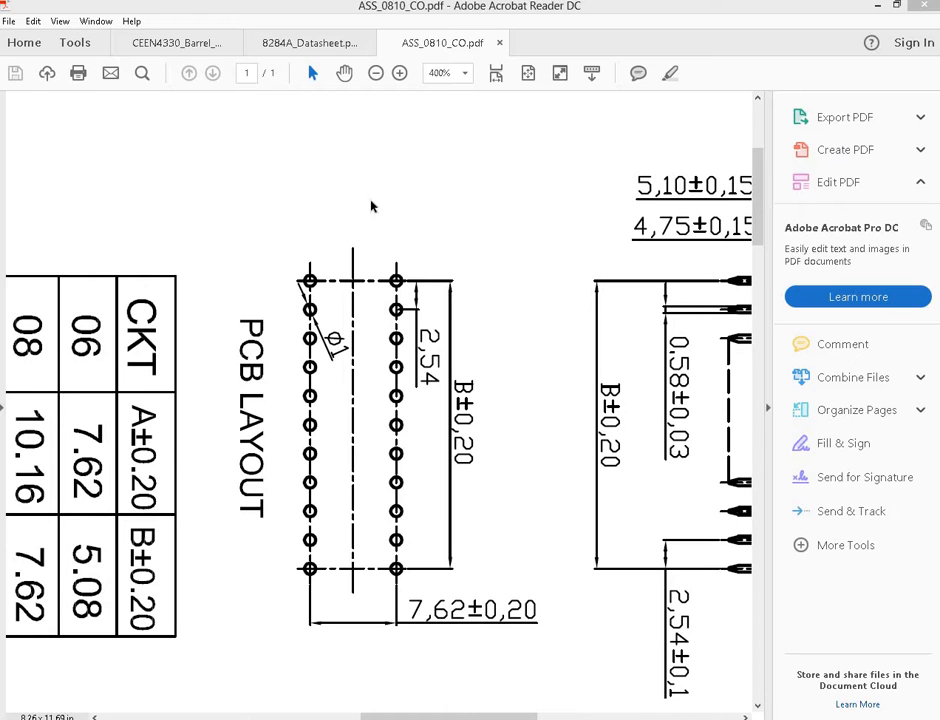
pyautogui.moveTo(938, 90); pyautogui.dragTo(766, 26)
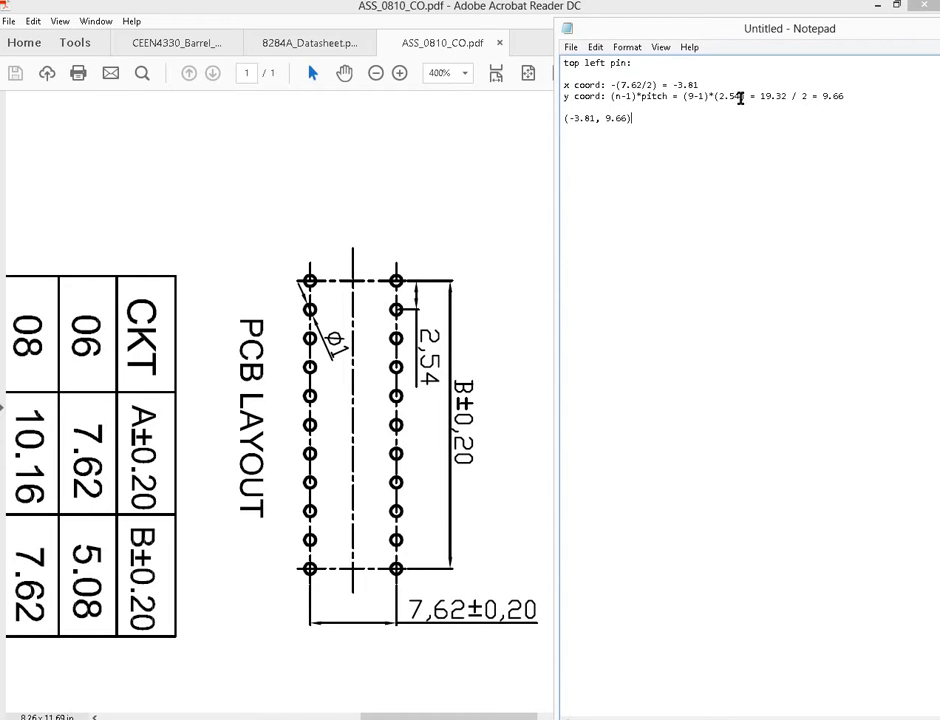
pyautogui.moveTo(760, 96); pyautogui.dragTo(772, 96)
pyautogui.write('20')
pyautogui.moveTo(822, 96); pyautogui.dragTo(830, 96)
pyautogui.write('10')
pyautogui.click(845, 96)
pyautogui.press('BackSpace')
pyautogui.write('1')
# Correct the top left pin's coordinates in the notes to (-3.81, 10.16) and return to the Allegro package drawing
pyautogui.click(623, 68)
pyautogui.moveTo(605, 118); pyautogui.dragTo(628, 118)
pyautogui.write('10.16')
pyautogui.click(880, 28)
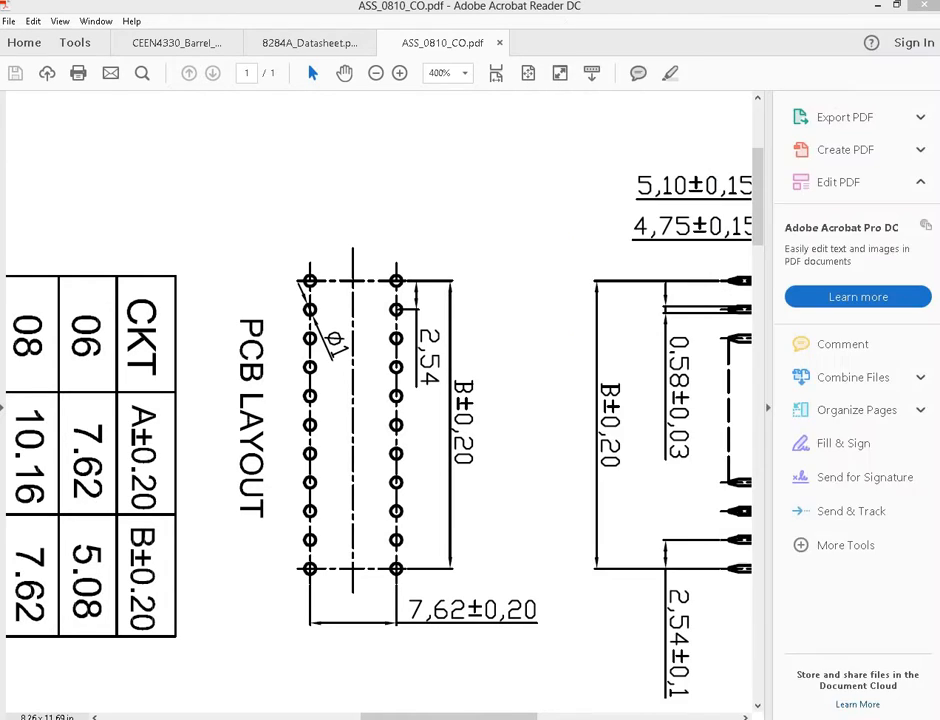
pyautogui.click(879, 7)
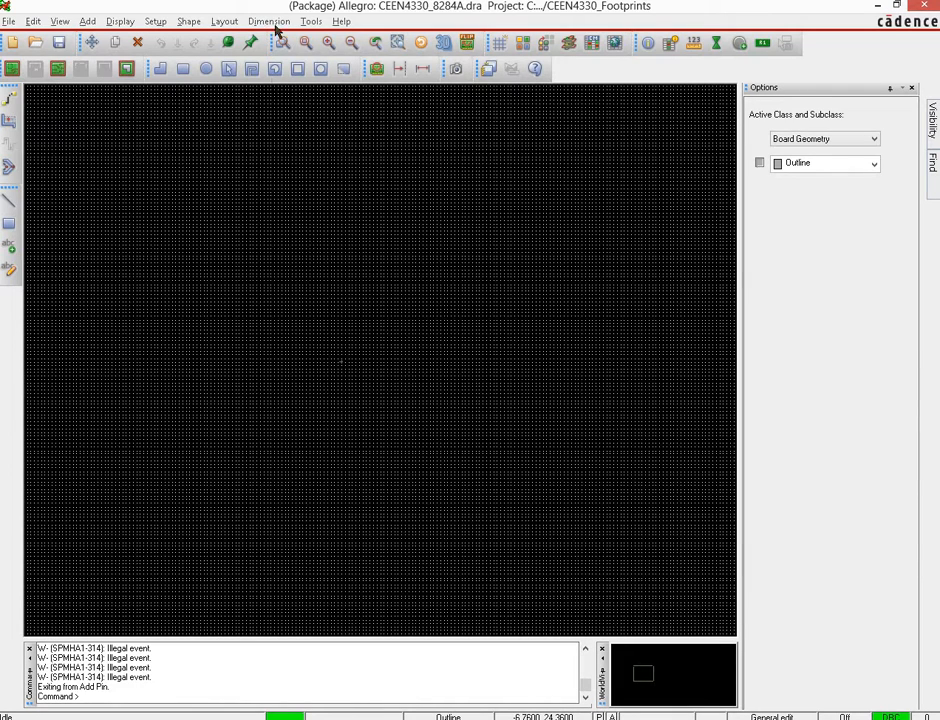
# Start adding connect pins with the Ceen4330_Clock_Ic_Pad padstack
pyautogui.click(225, 23)
pyautogui.click(235, 38)
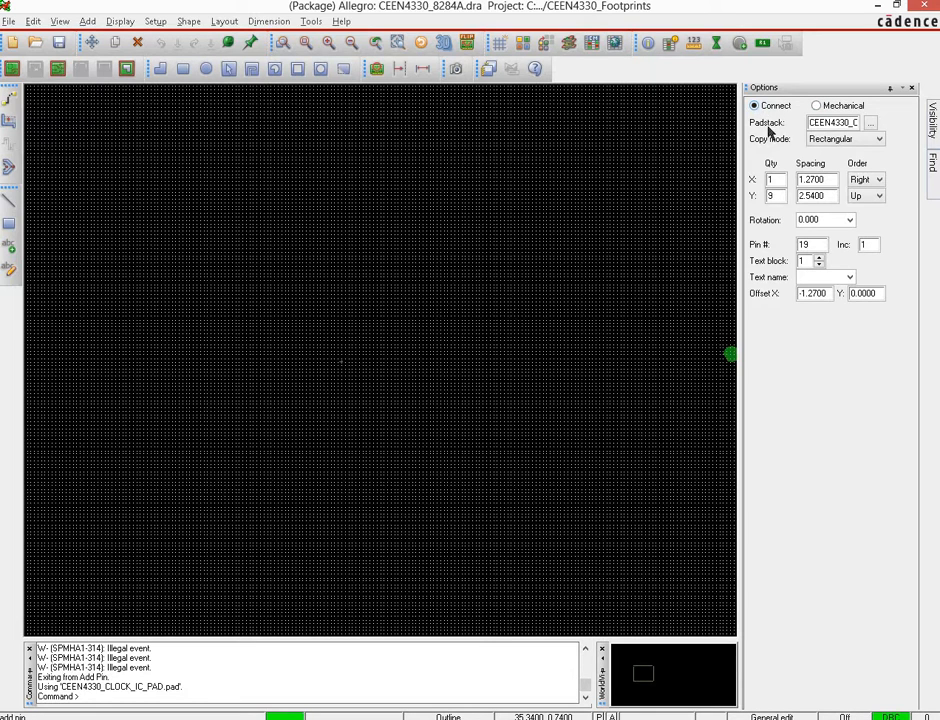
pyautogui.click(872, 124)
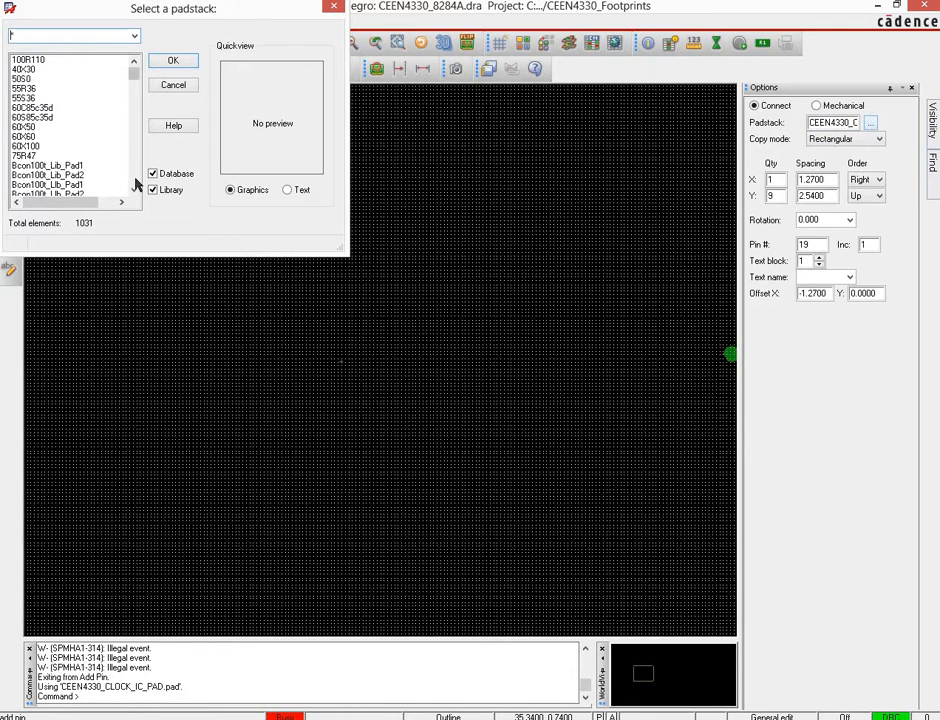
pyautogui.scroll(-6, 136, 185)
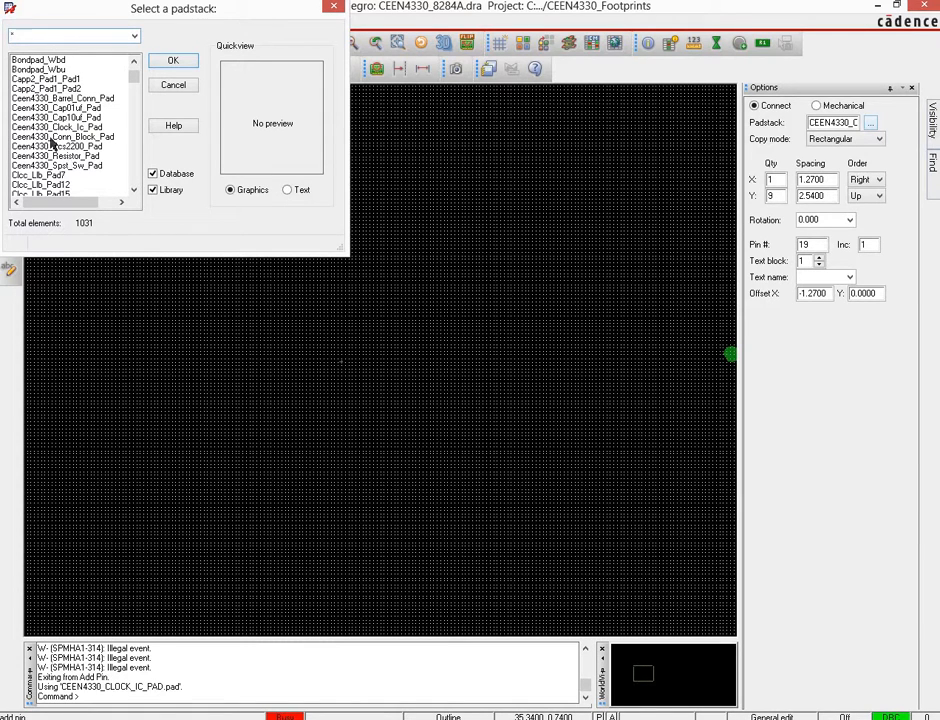
pyautogui.click(55, 127)
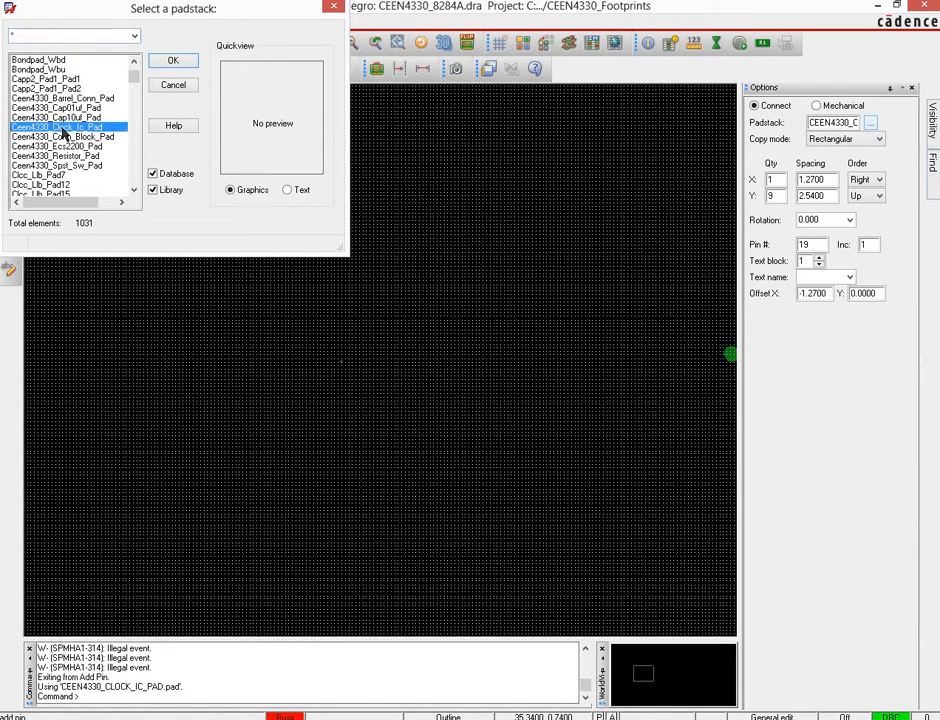
pyautogui.click(169, 62)
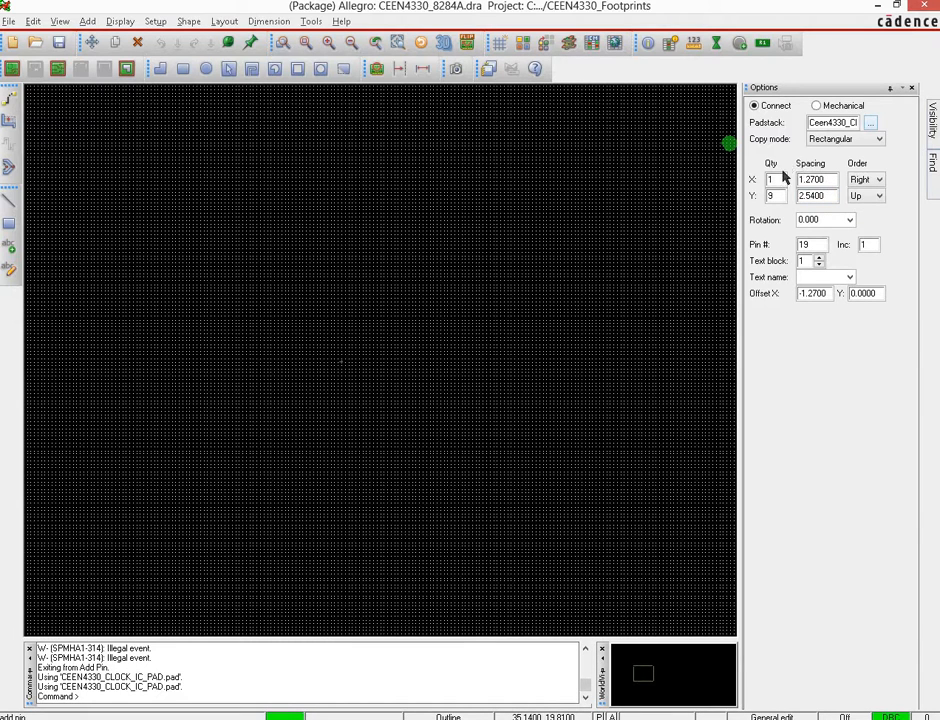
# Place a vertical column of nine pins in Down order from x -3.81, y 10.16, numbered from 1 with 2.54 spacing
pyautogui.click(773, 197)
pyautogui.doubleClick(774, 196)
pyautogui.moveTo(829, 195); pyautogui.dragTo(804, 197)
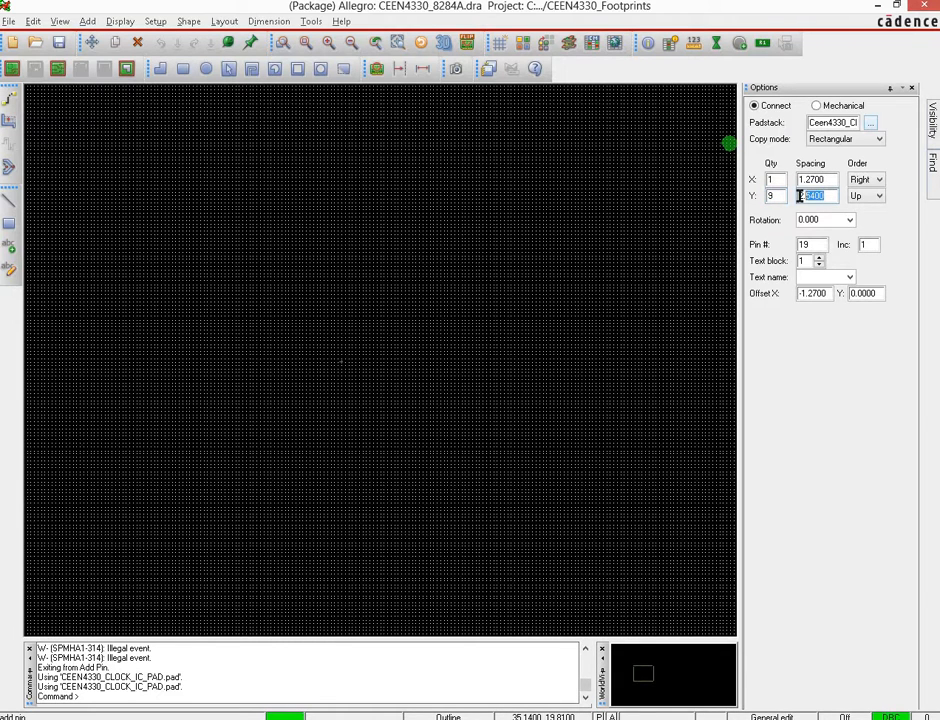
pyautogui.click(876, 196)
pyautogui.click(864, 218)
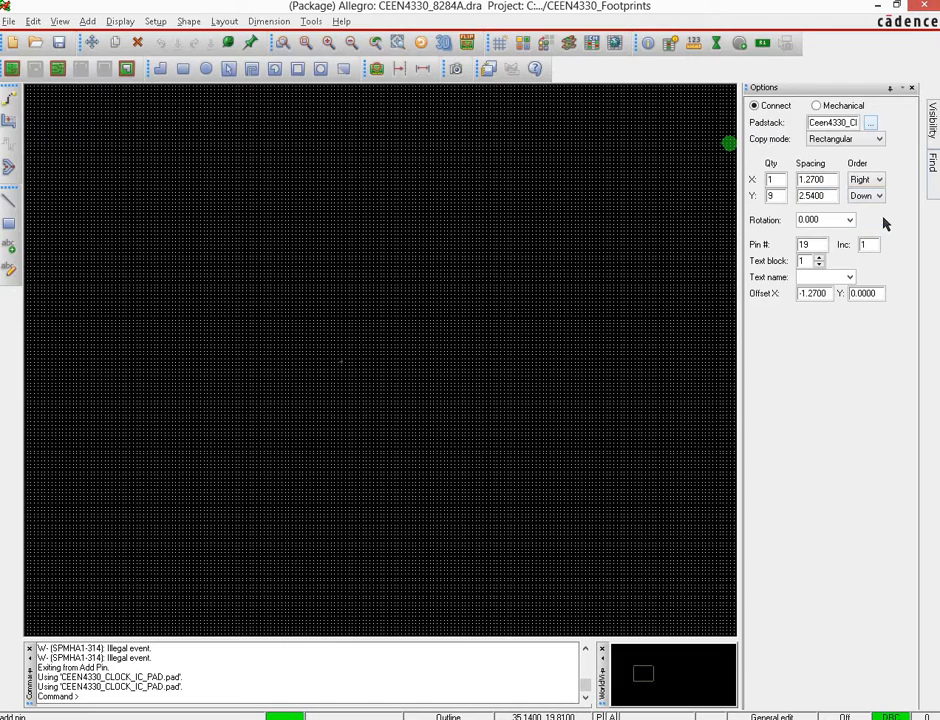
pyautogui.doubleClick(806, 245)
pyautogui.write('1')
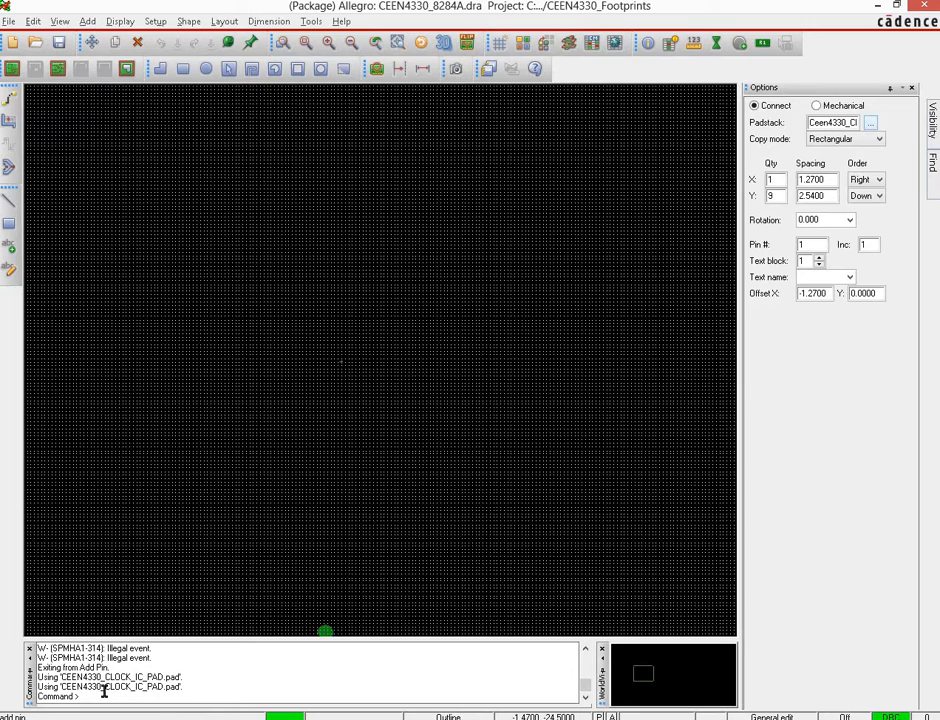
pyautogui.write('x')
pyautogui.write('-3.81 10.16')
pyautogui.press('Return')
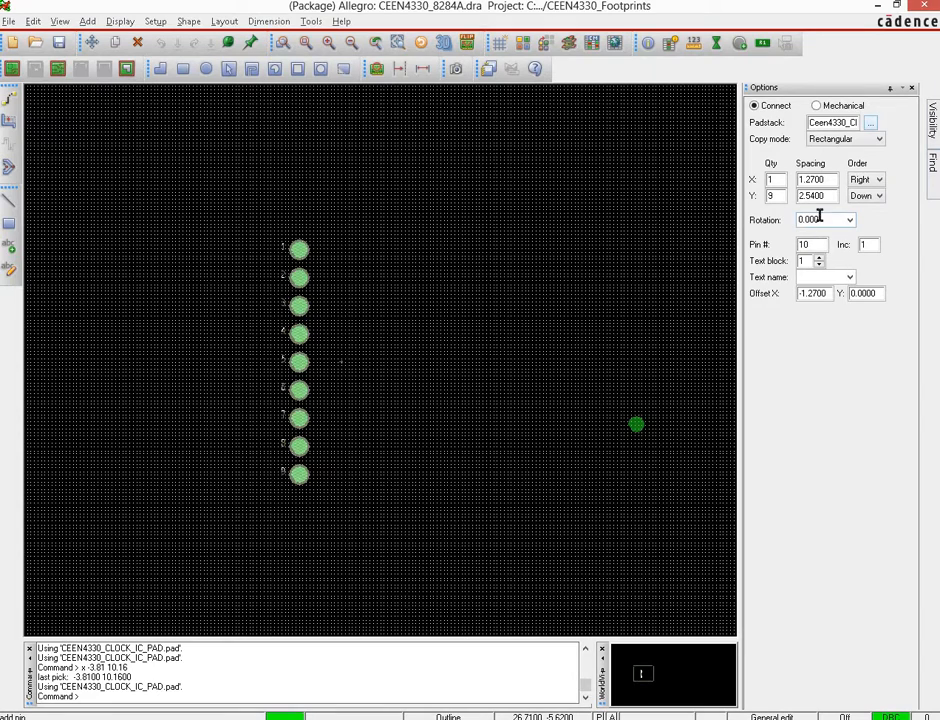
# Place the second column of nine pins in Up order from x 3.81, y -10.16, and finish adding pins
pyautogui.click(875, 198)
pyautogui.click(862, 205)
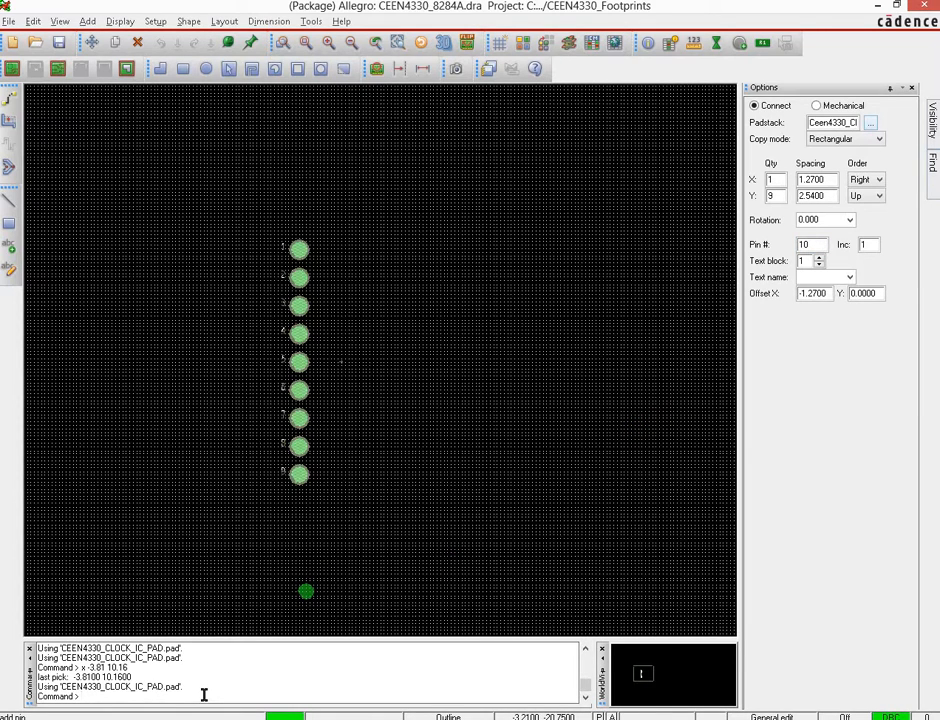
pyautogui.write('x 3.81 -10.16')
pyautogui.press('Return')
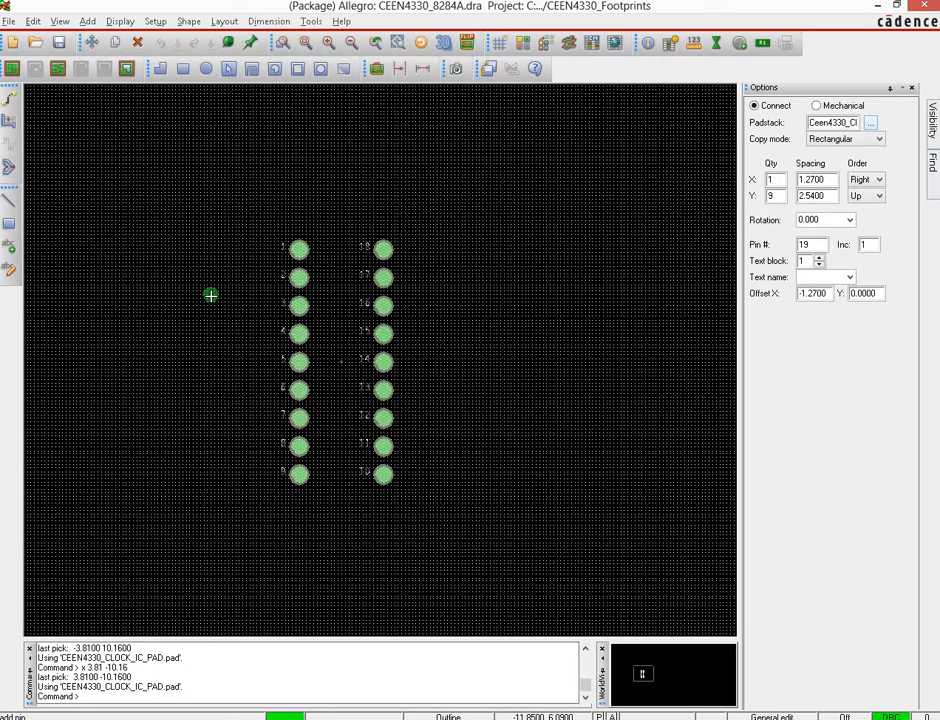
pyautogui.rightClick(211, 295)
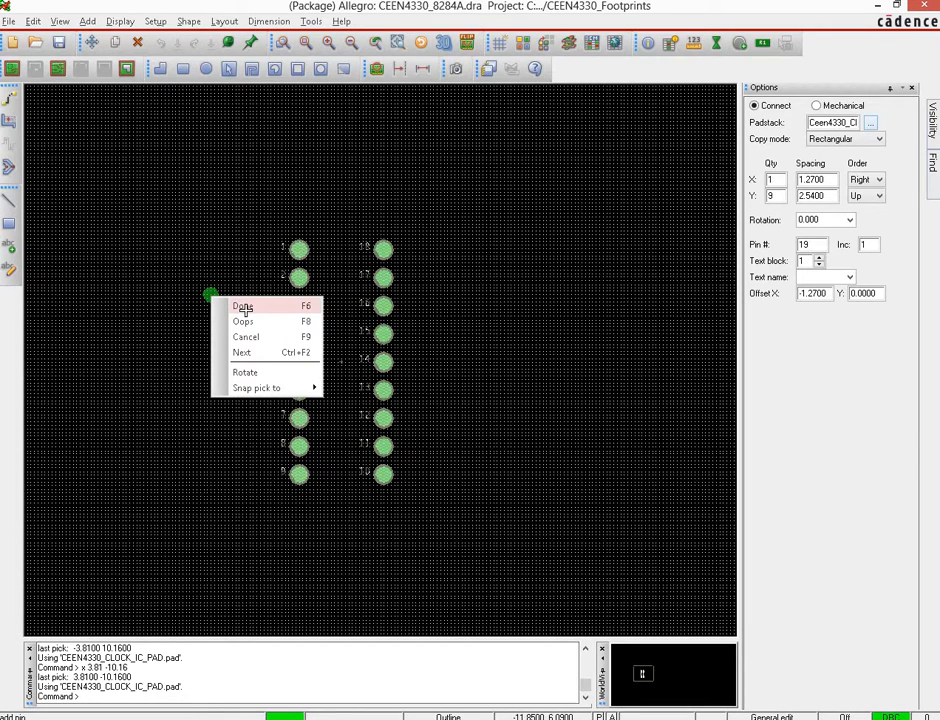
pyautogui.click(243, 309)
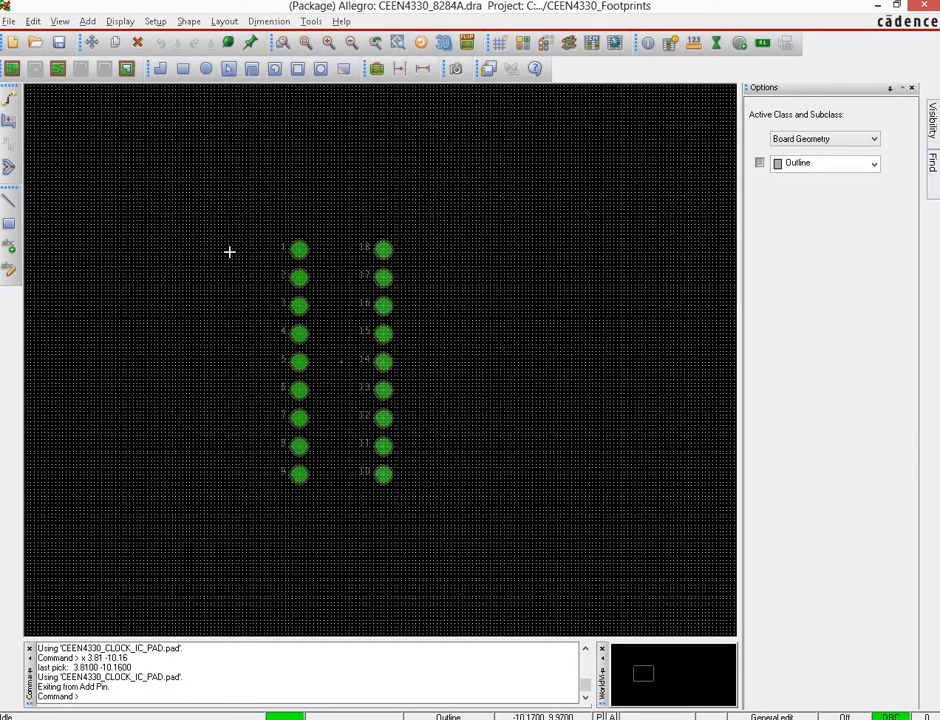